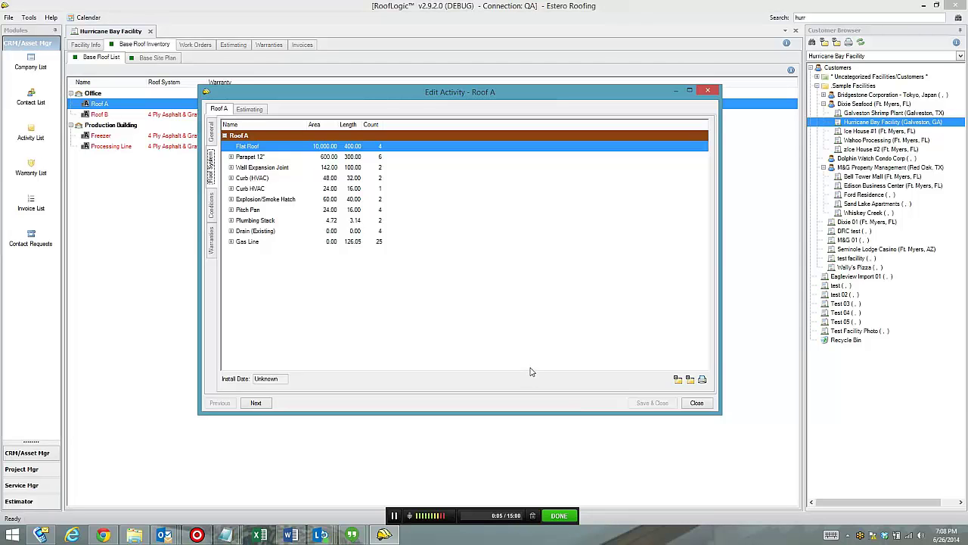
From Roof A's Roof System tab, choose Apply Roof System on the Flat Roof component.
click(211, 129)
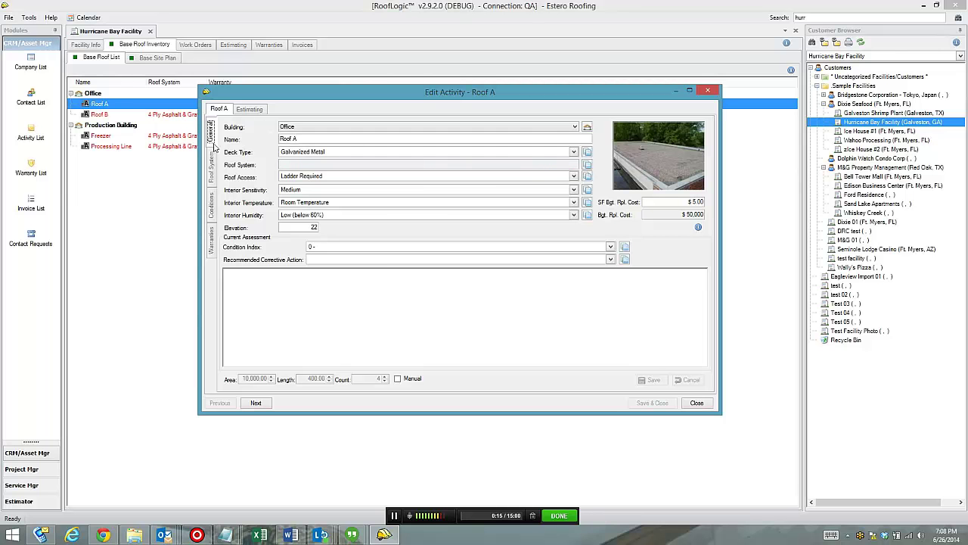
click(212, 158)
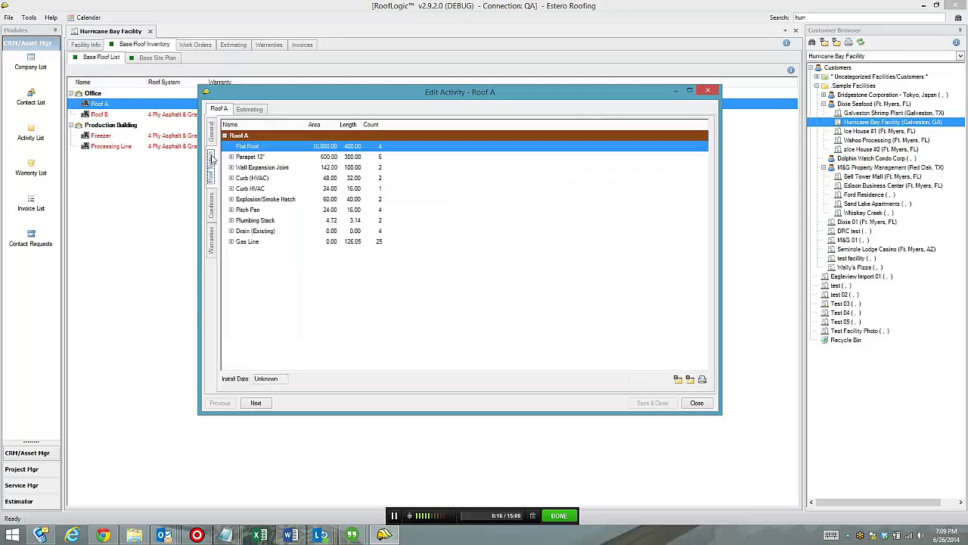
right_click(290, 148)
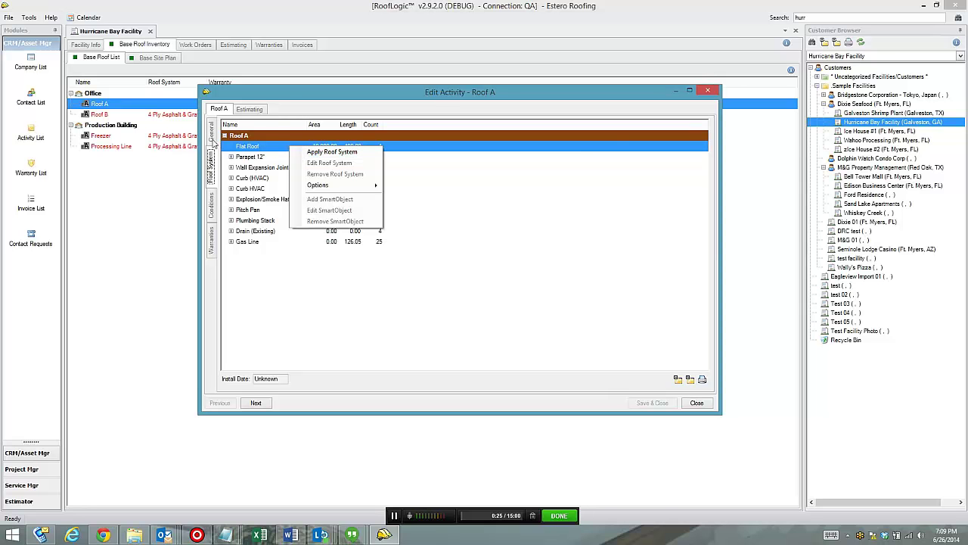
click(212, 136)
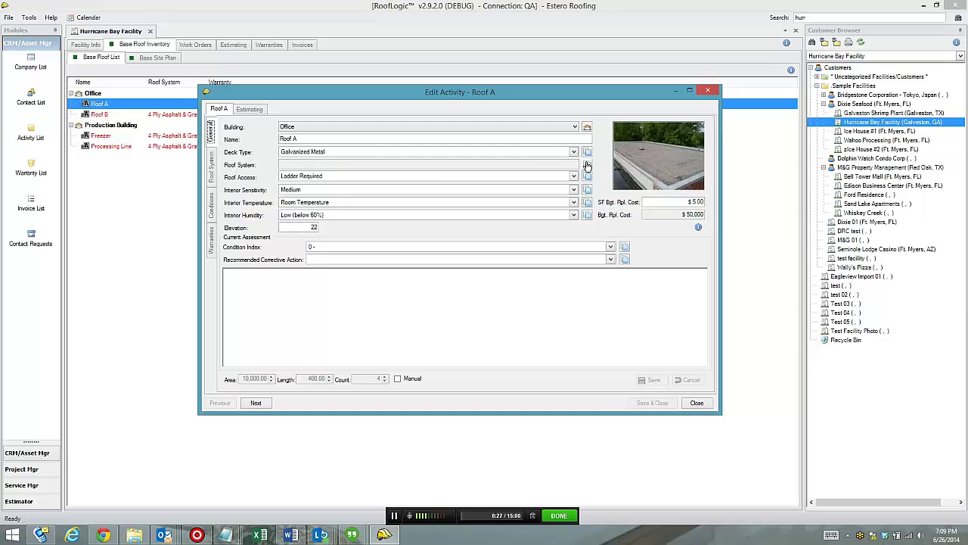
Start a new roof system named '4 Ply Asphalt & Gravel' with its type left as BUR.
click(587, 164)
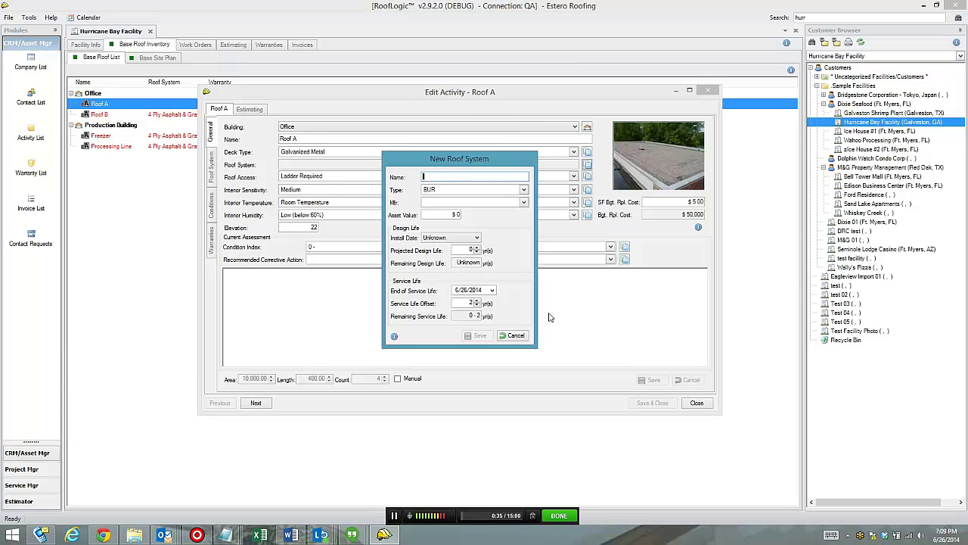
click(524, 190)
click(524, 195)
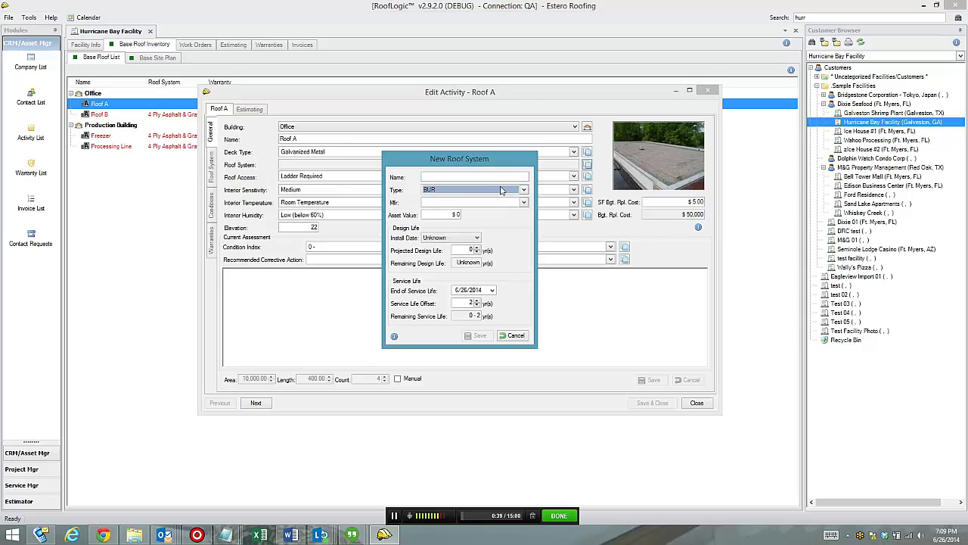
text(4)
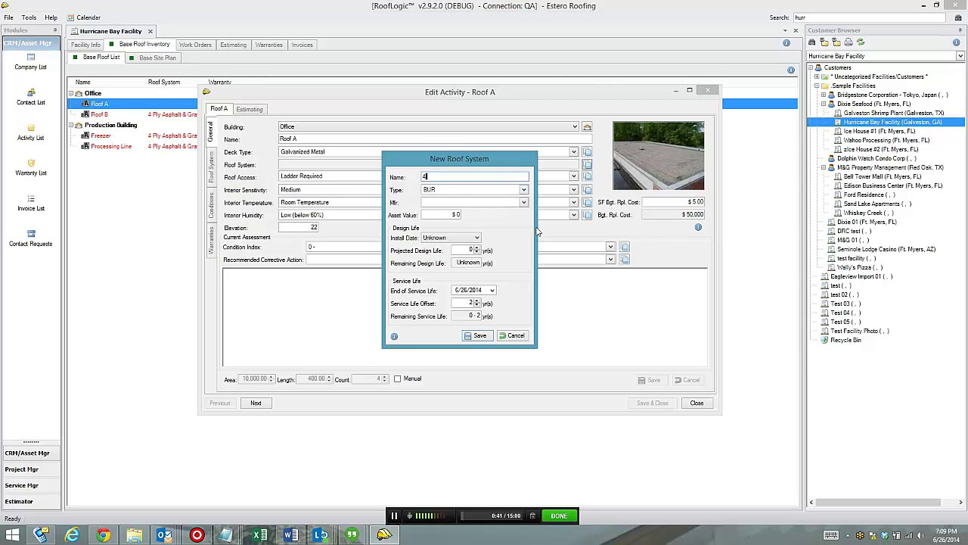
text( Ply Asphalt & Gravel)
click(524, 189)
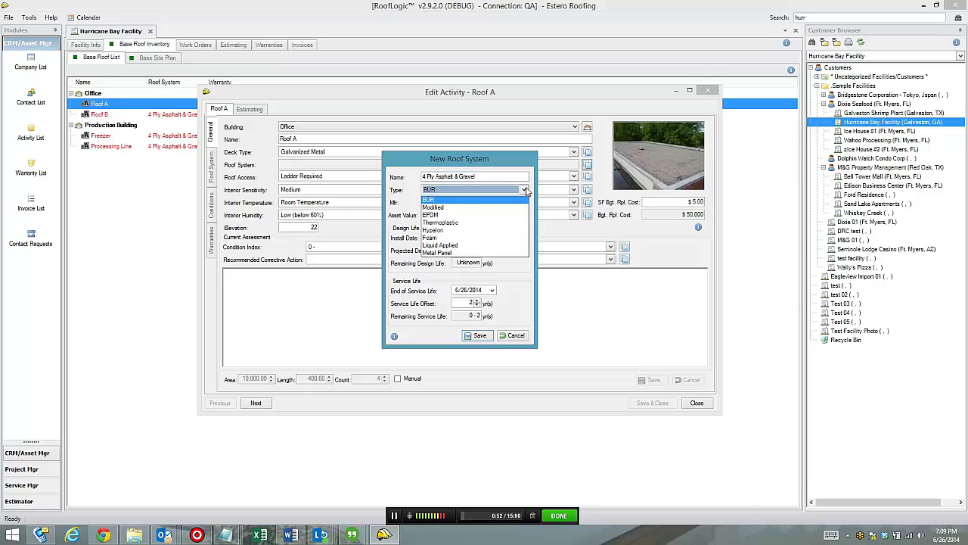
click(461, 200)
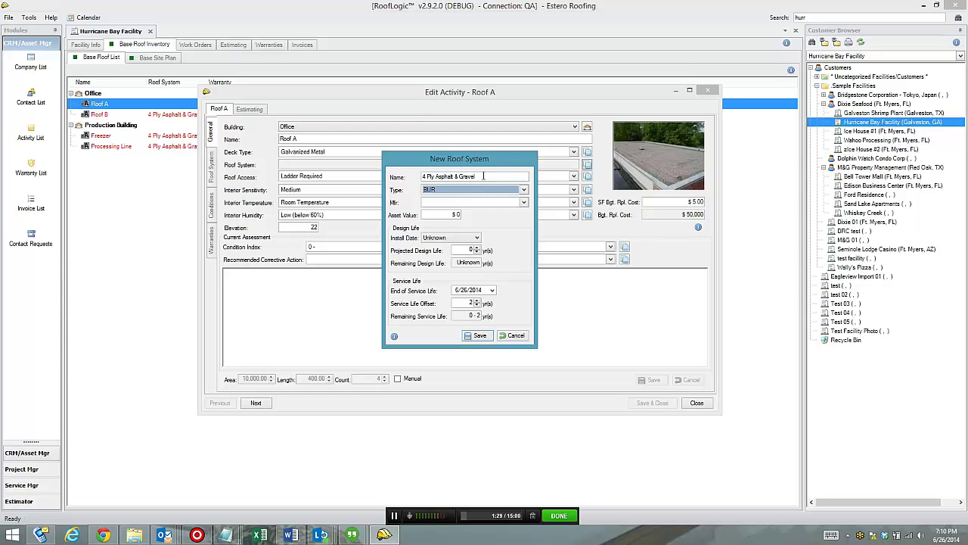
drag(479, 175, 411, 176)
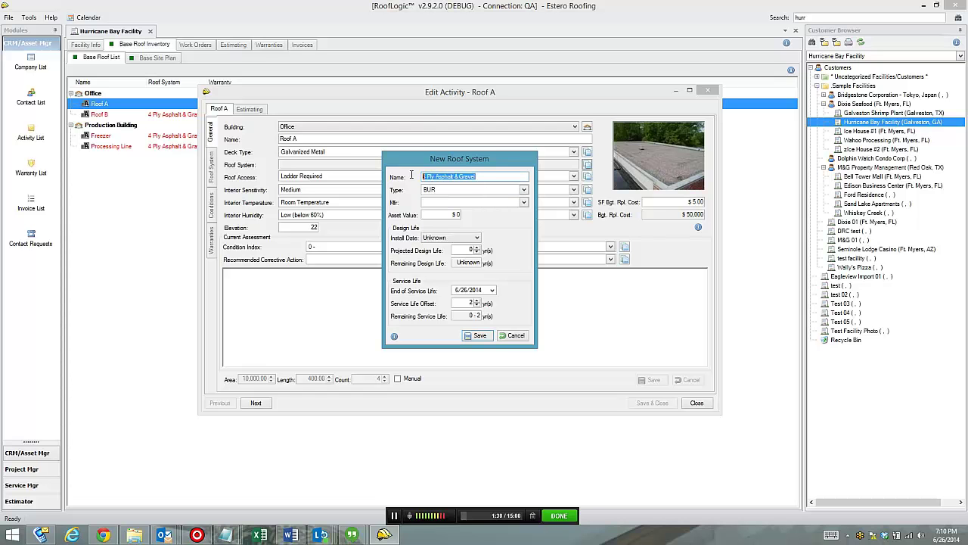
click(483, 176)
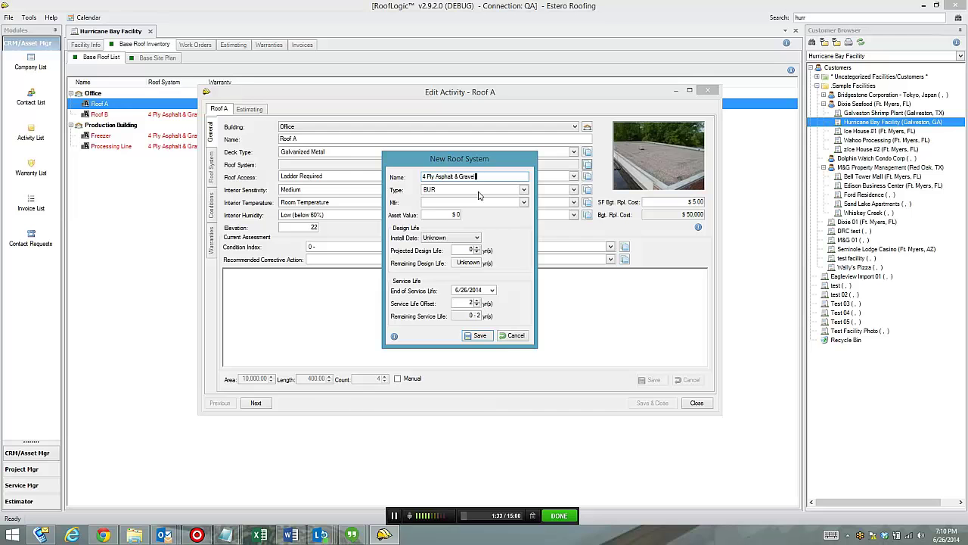
click(479, 191)
click(478, 191)
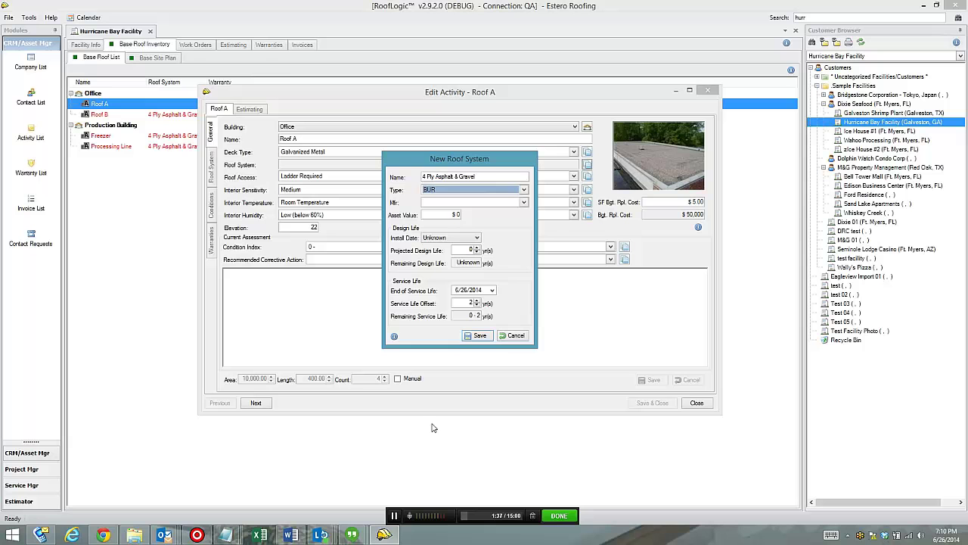
Leave Mfr blank and Asset Value at $0, and mark the install date as Estimated.
click(524, 203)
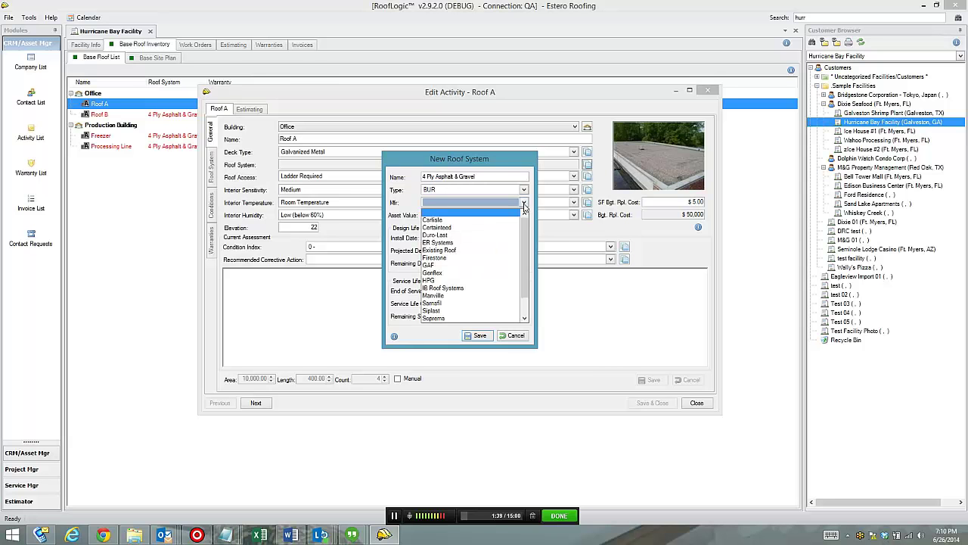
click(524, 205)
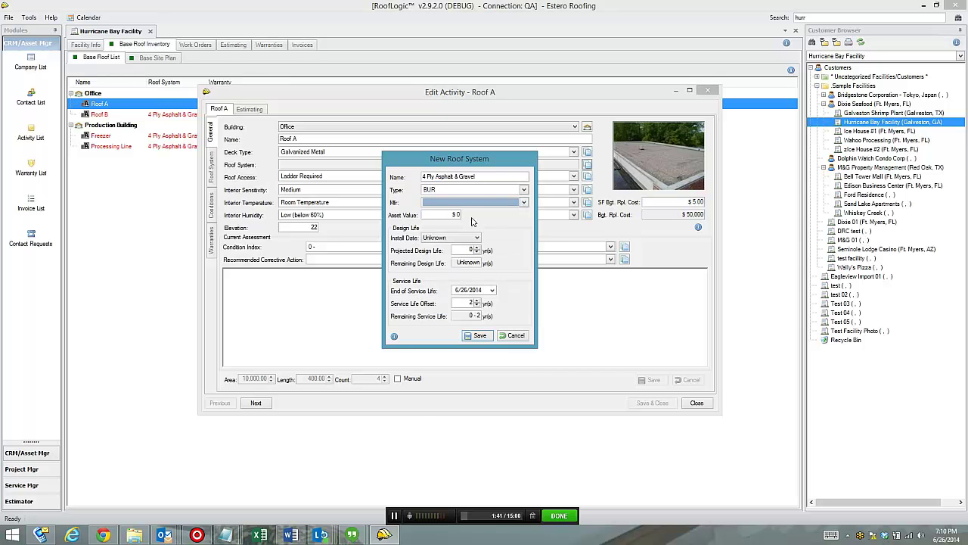
key(Tab)
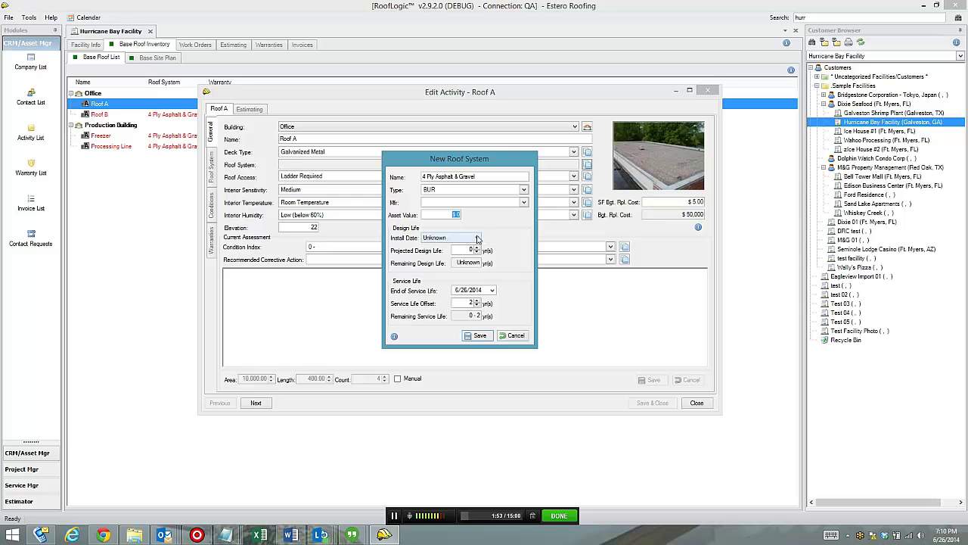
click(477, 238)
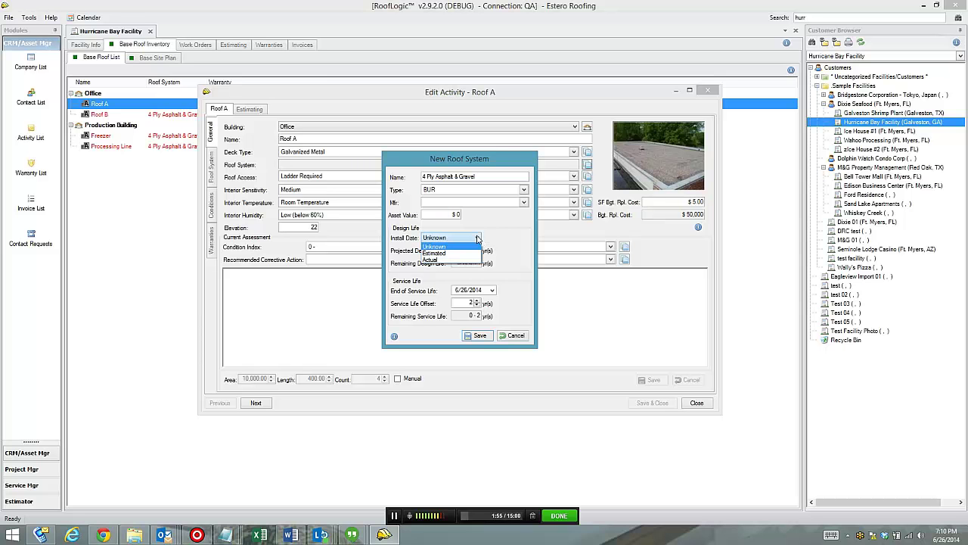
click(435, 253)
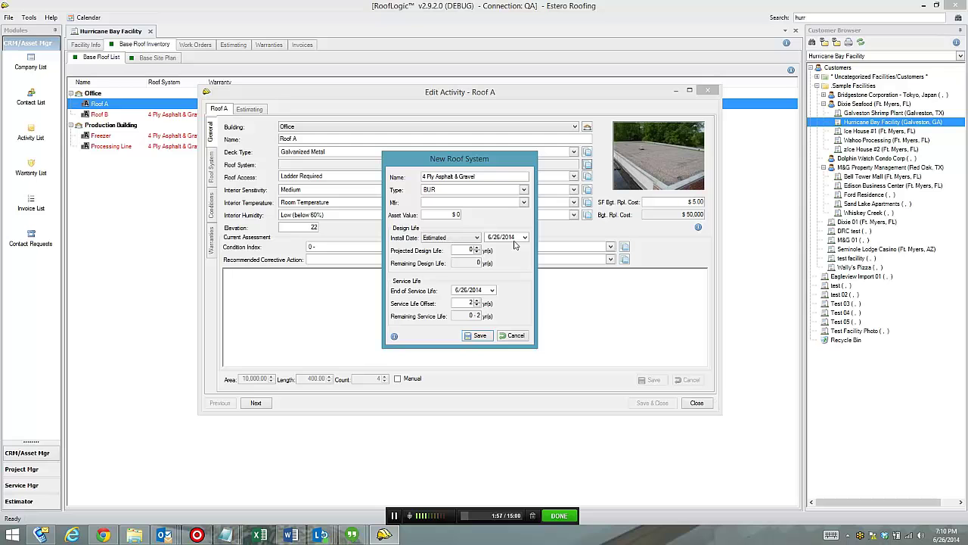
click(513, 239)
Enter a 20-year projected design life and select the 2017 end of service life year.
click(474, 251)
text(2)
click(478, 290)
Set the service life offset to 2, leaving a 3 - 5 year remaining service life.
click(473, 316)
click(470, 315)
click(477, 300)
click(477, 306)
drag(466, 316, 492, 317)
scroll(475, 315, up, 1)
text(0)
key(Tab)
click(477, 301)
click(477, 302)
click(477, 302)
click(479, 336)
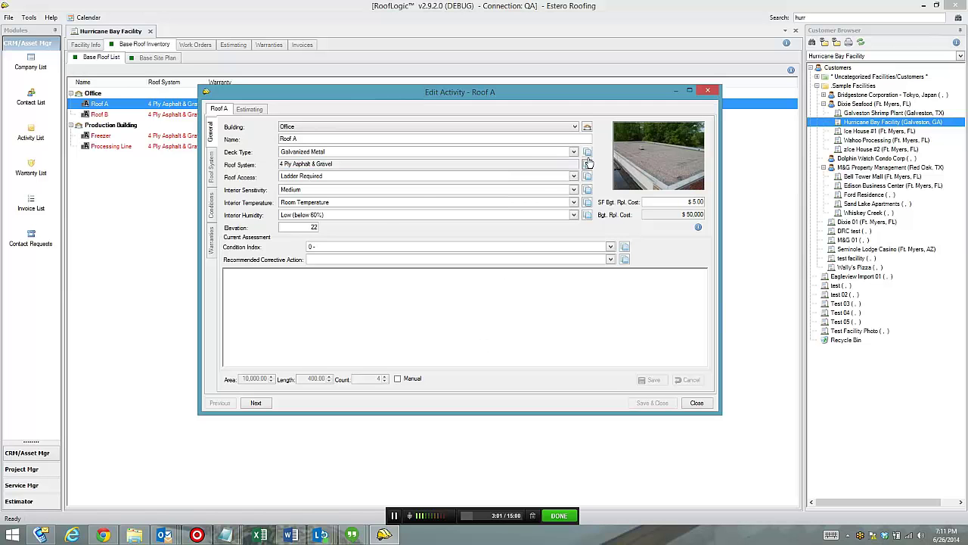
click(588, 165)
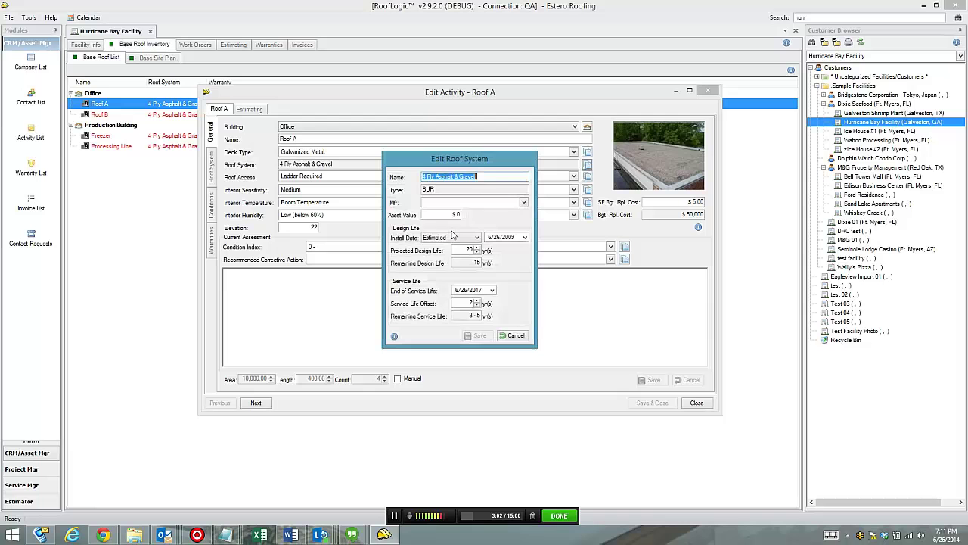
click(439, 189)
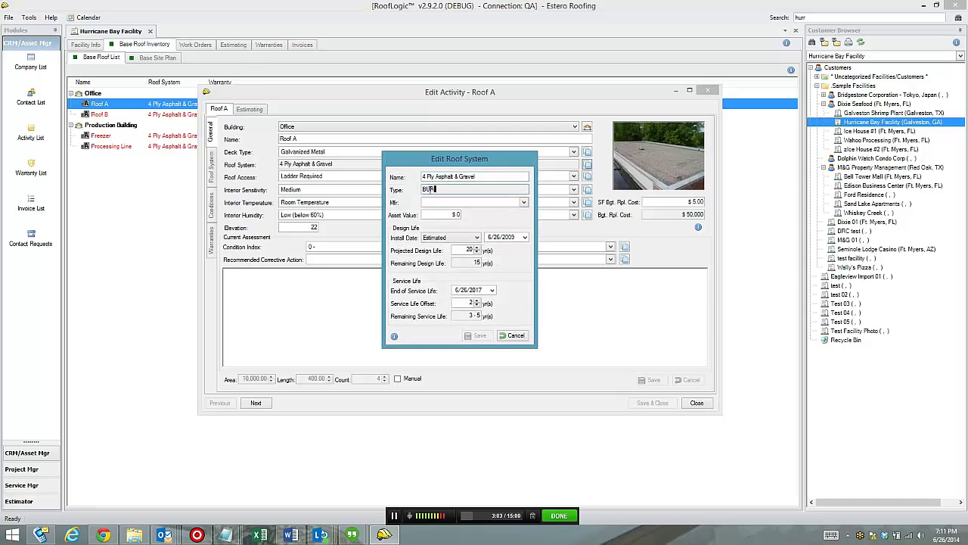
click(516, 335)
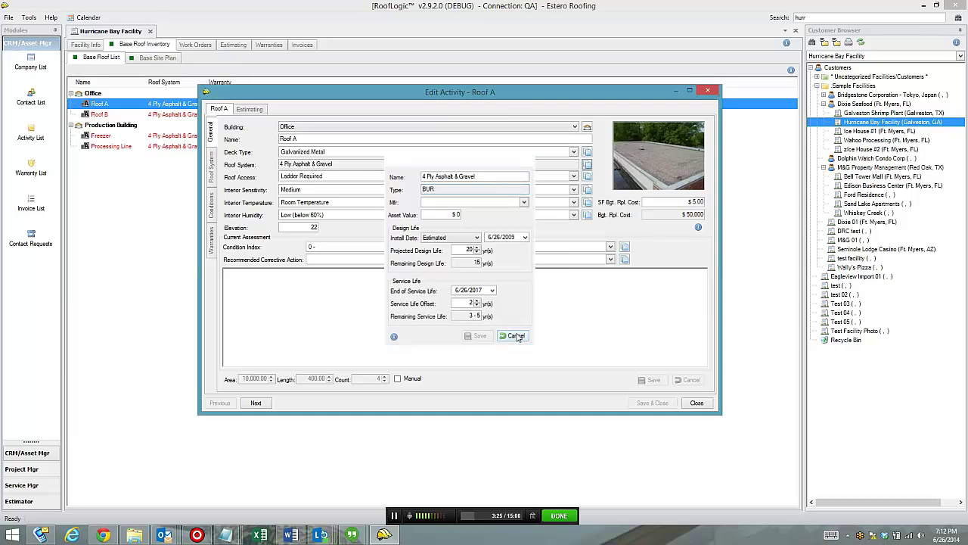
List Roof A's roof system components and review, then cancel, the 4 Ply Asphalt & Gravel details.
click(213, 169)
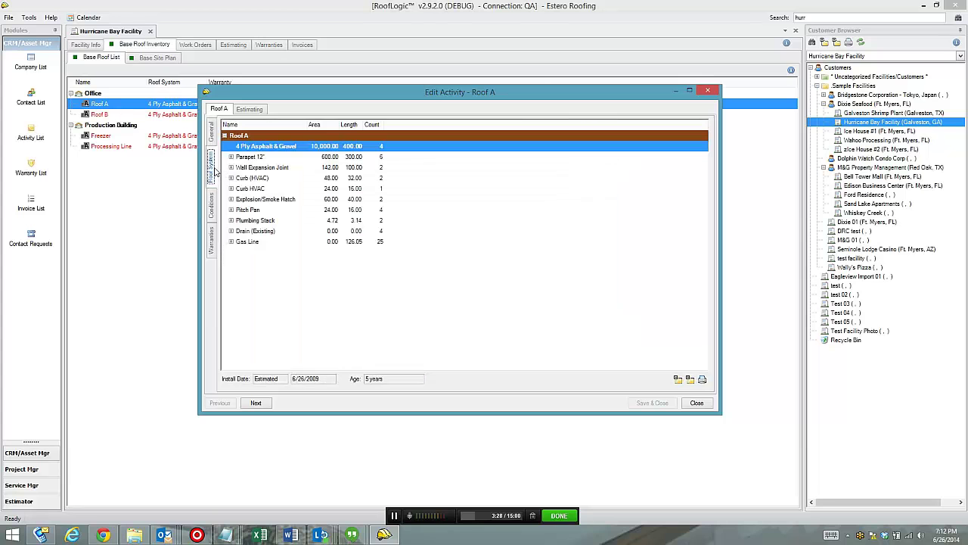
right_click(300, 149)
click(320, 165)
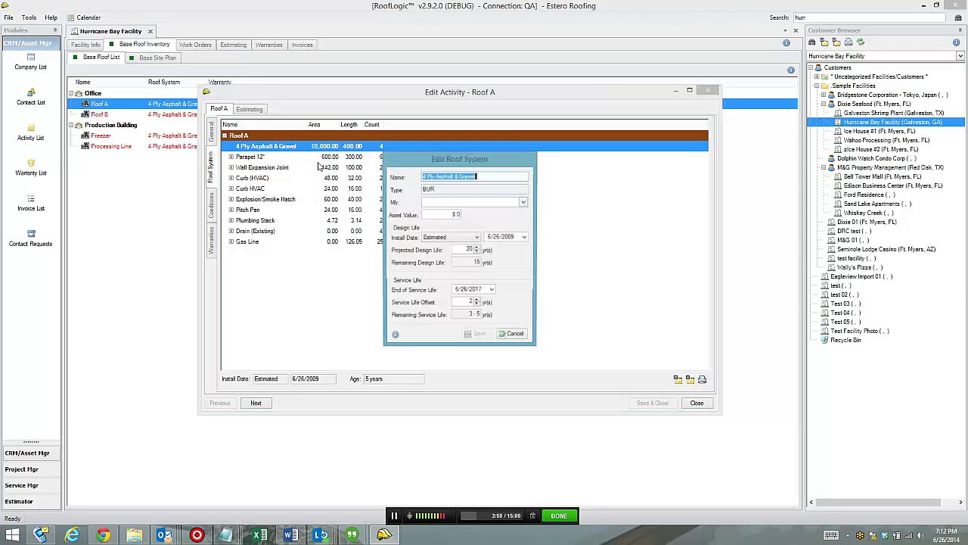
key(Tab)
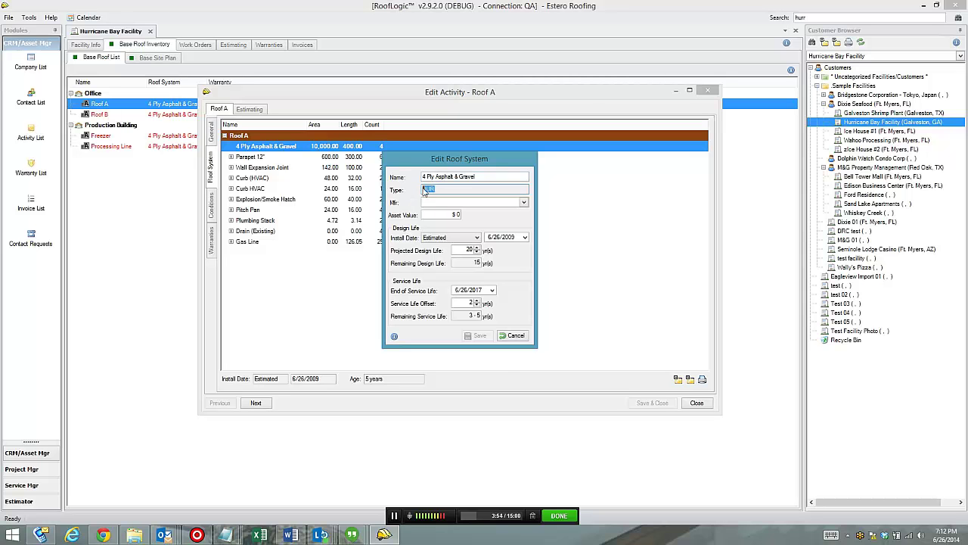
click(512, 337)
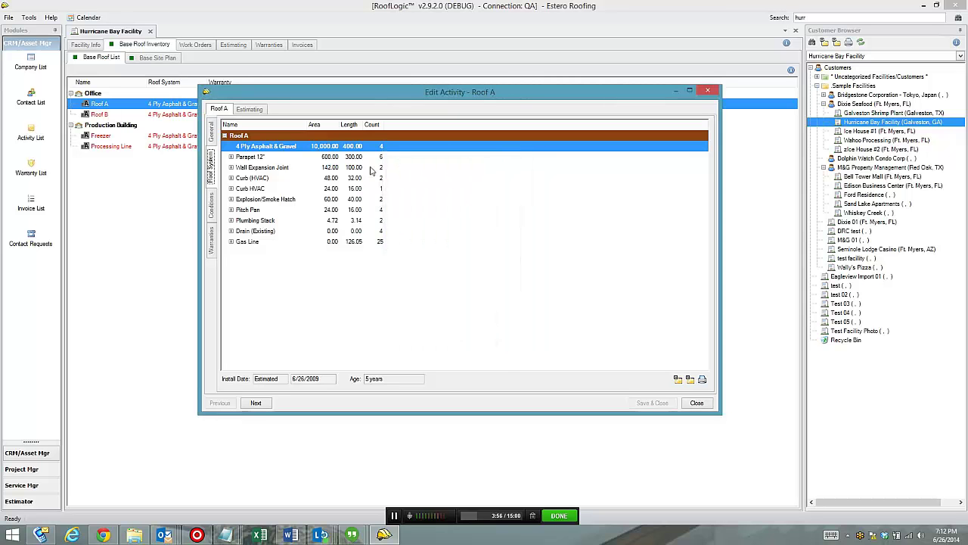
Remove the 4 Ply Asphalt & Gravel system, confirm, and verify Roof A in the General details.
right_click(334, 149)
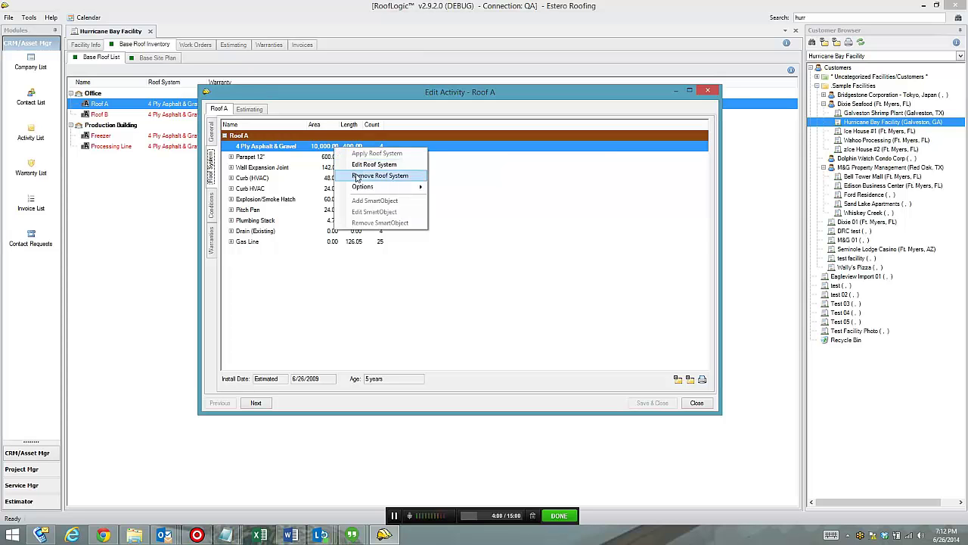
click(380, 176)
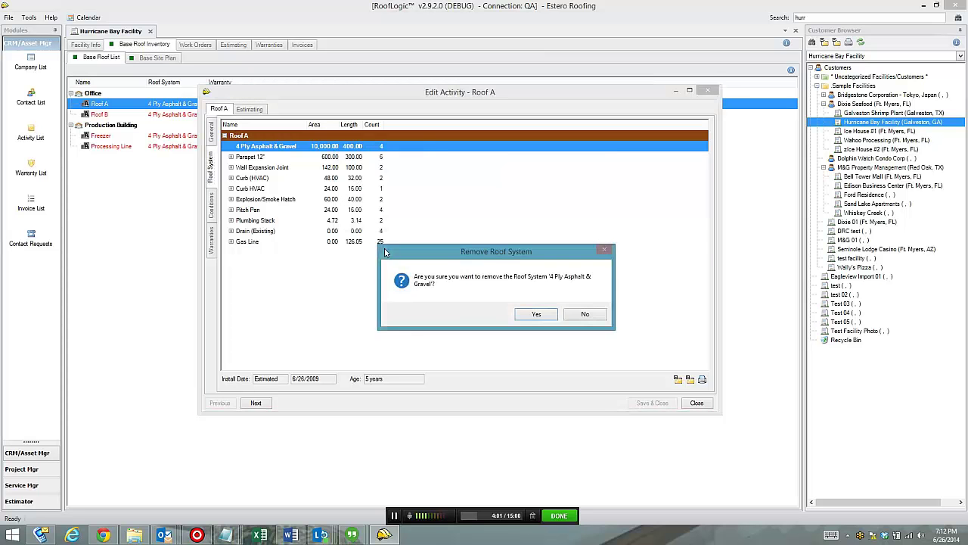
click(534, 315)
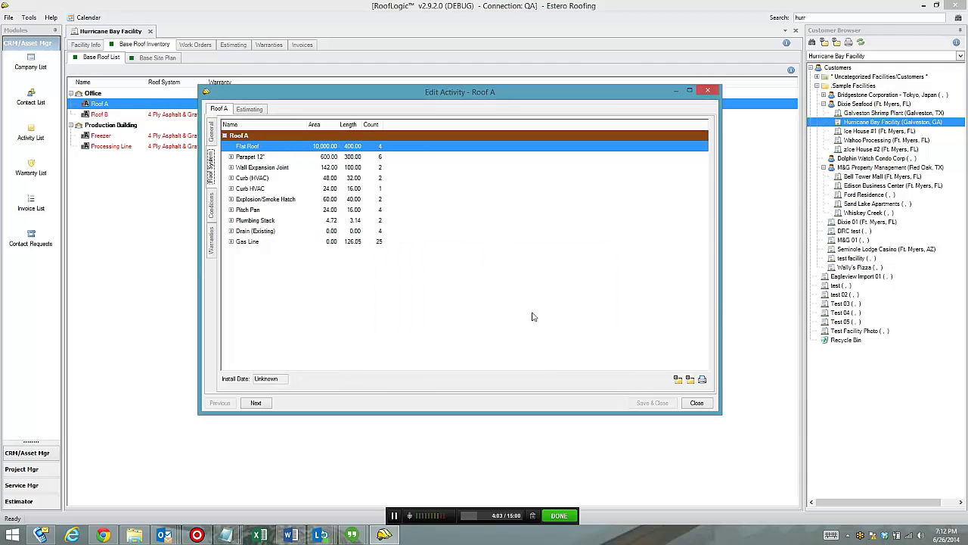
right_click(299, 148)
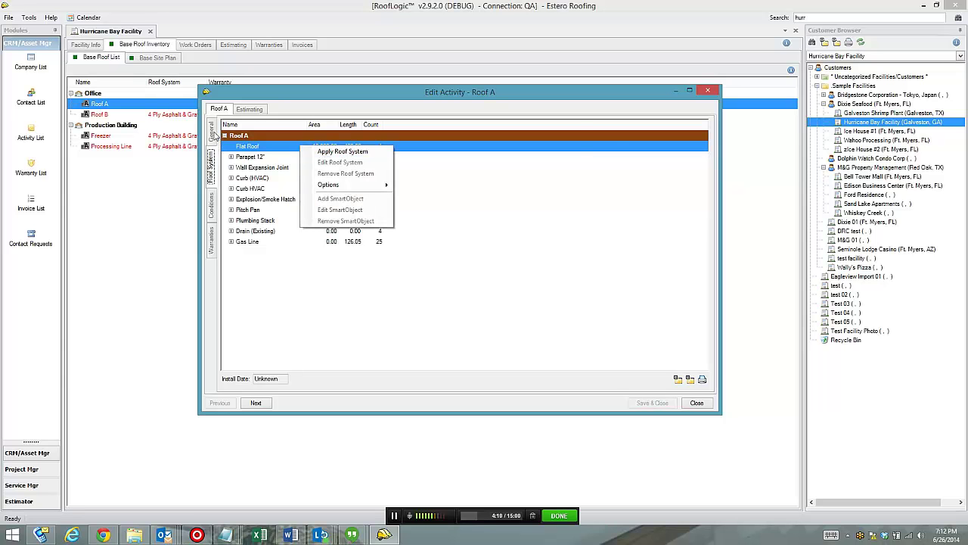
click(212, 133)
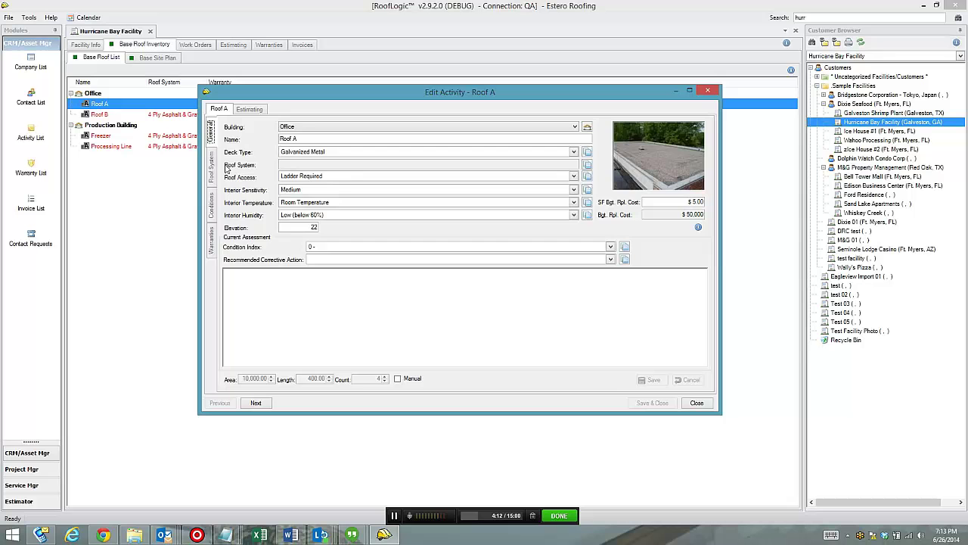
click(212, 170)
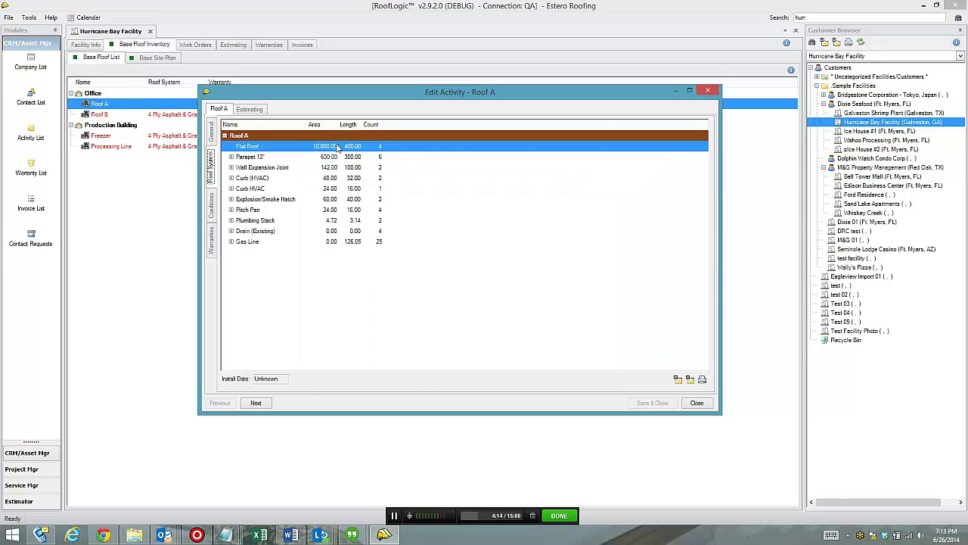
Apply and save a new EPDM-type roof system named 'Mech Attached EPDM' on the Flat Roof.
right_click(313, 143)
click(325, 149)
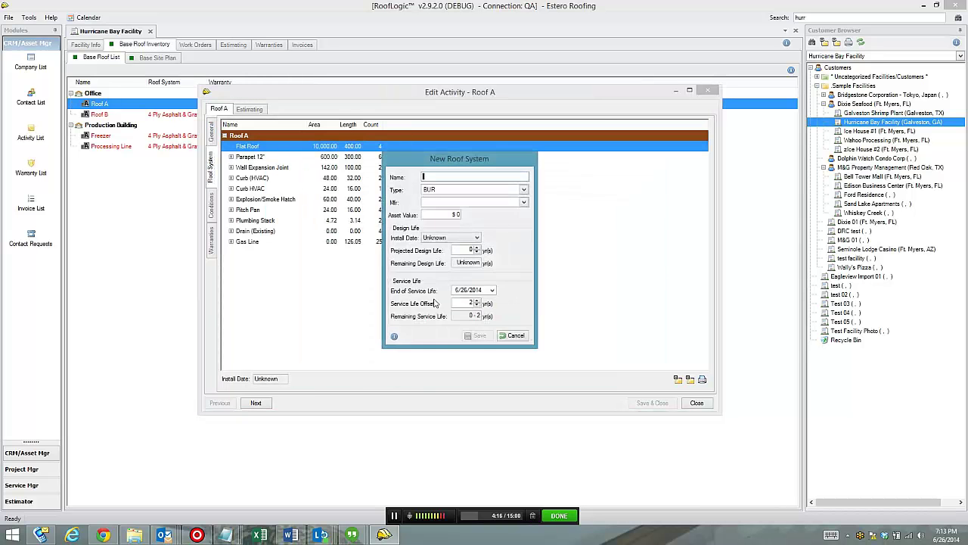
text(Mech Atta)
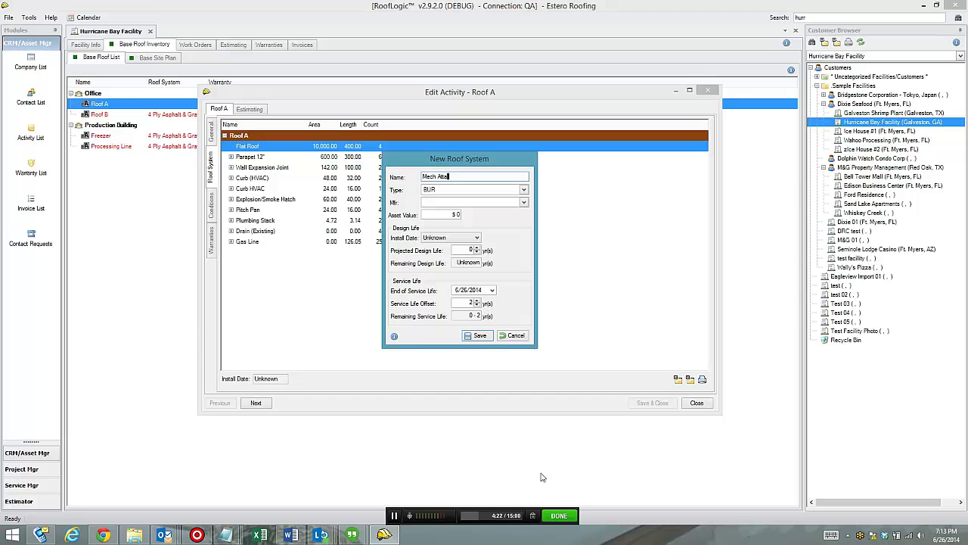
text(ched EPD)
key(BackSpace)
click(523, 190)
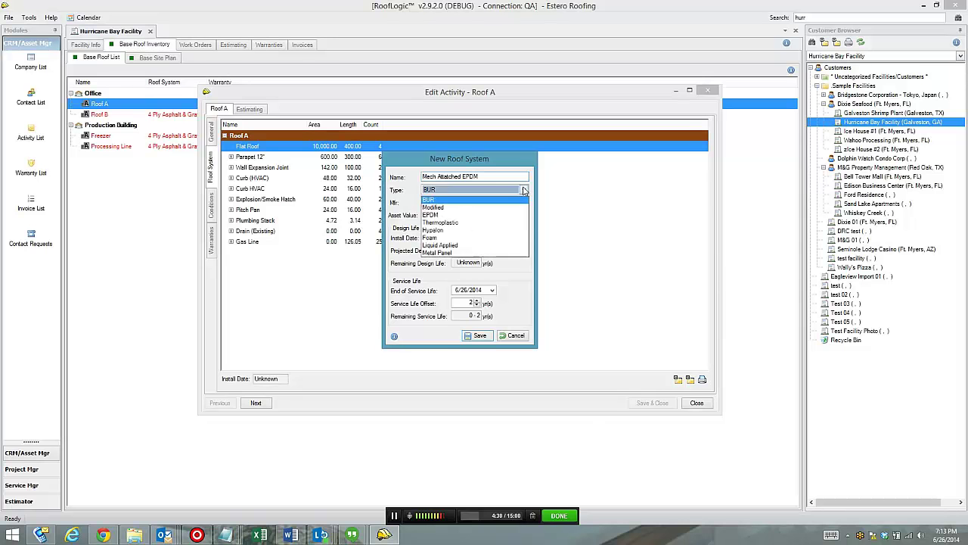
click(484, 215)
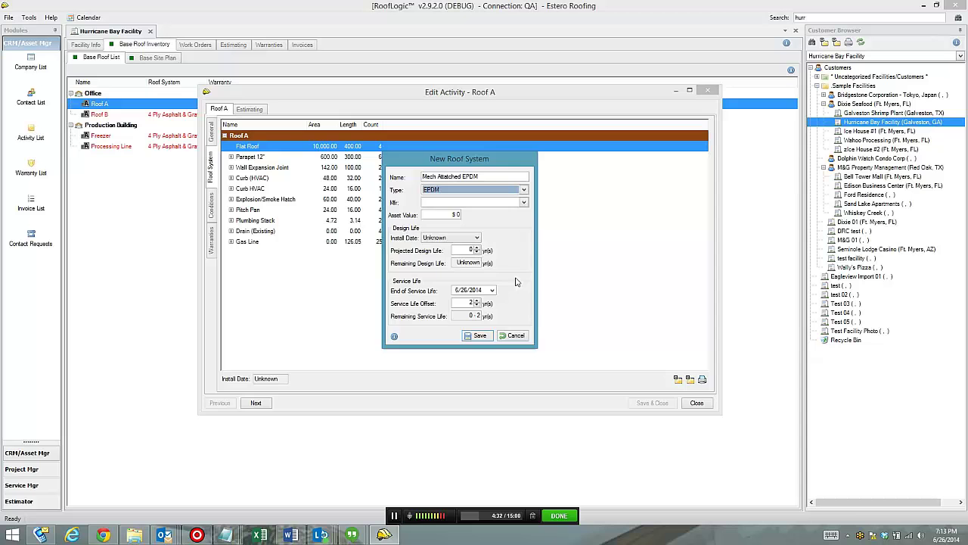
click(480, 335)
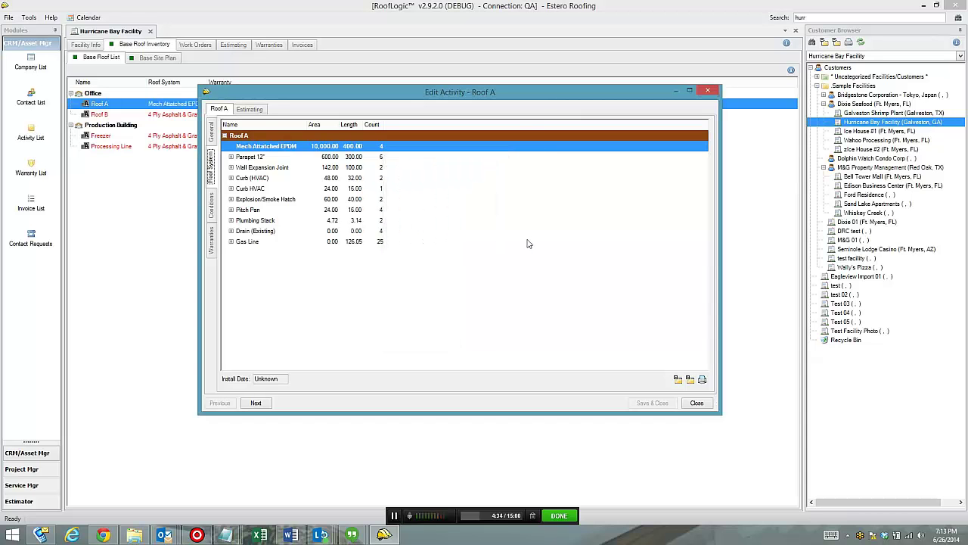
Open the Mech Attached EPDM system details to review its EPDM type.
right_click(305, 149)
click(325, 162)
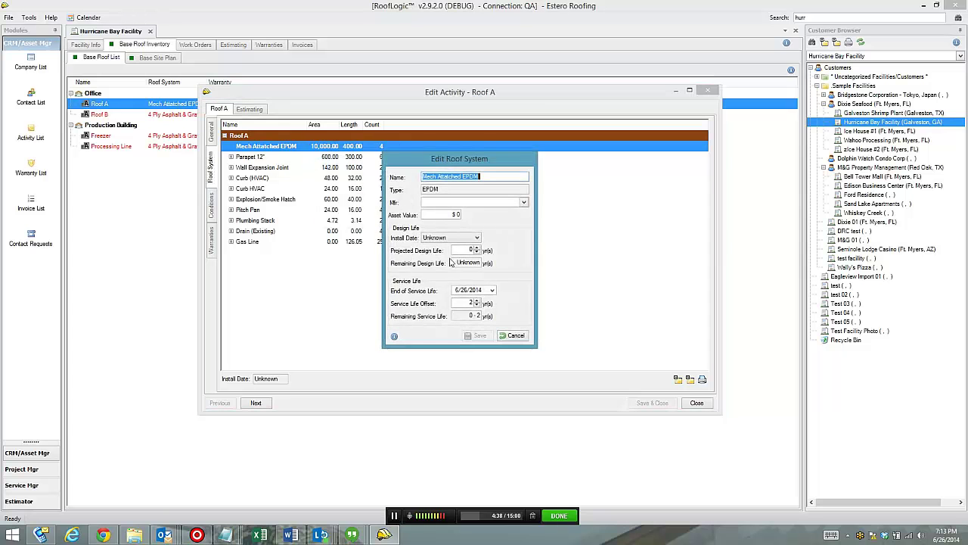
key(Tab)
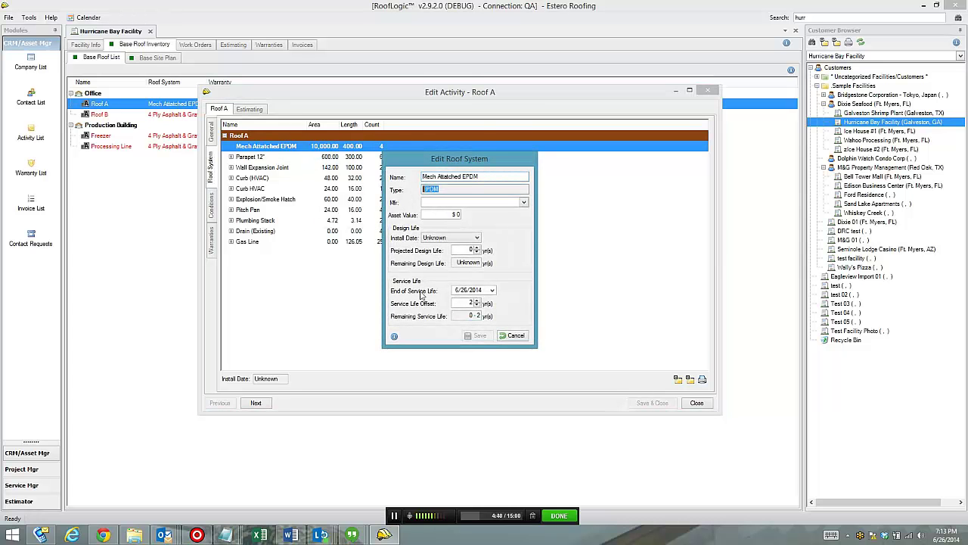